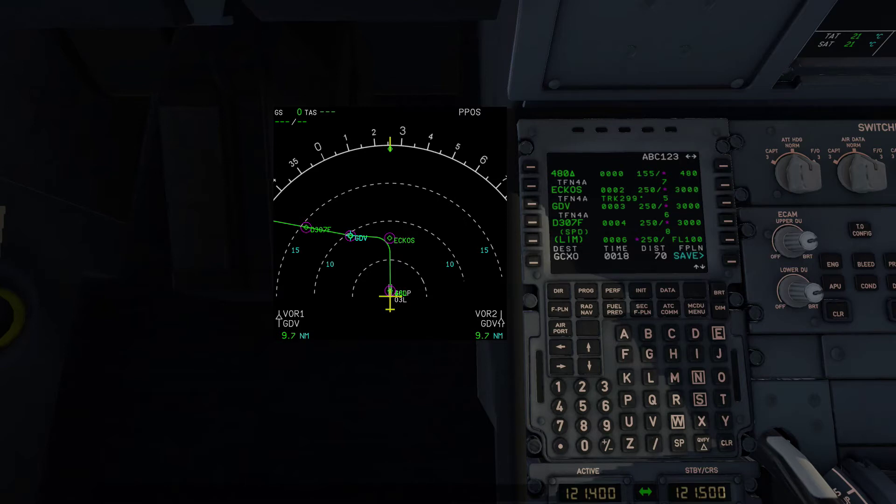
Open the vertical revision page for ECKOS from the A320 flight plan.
left_click(724, 187)
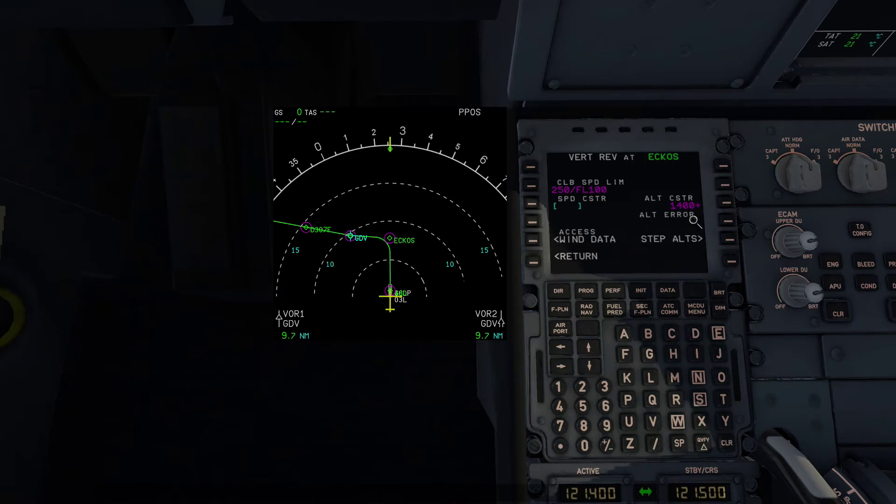
Clear ECKOS's 1400+ altitude constraint with CLR in VERT REV, then go back to F-PLN.
left_click(532, 263)
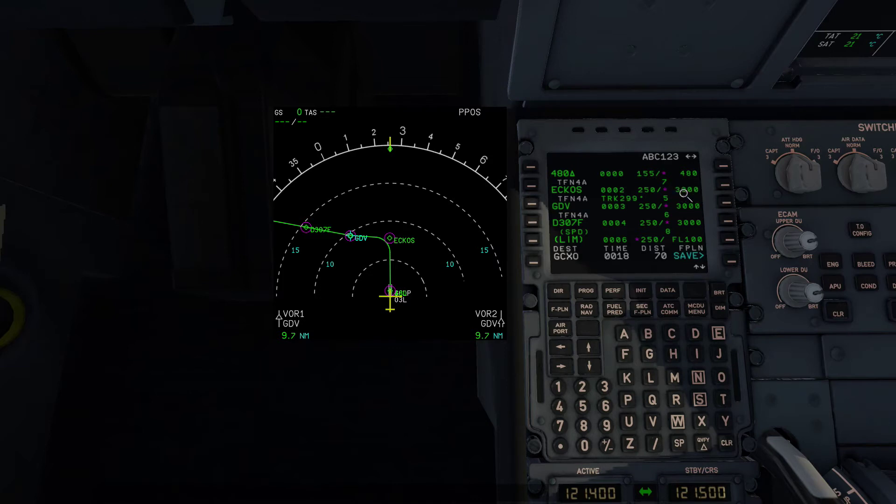
left_click(672, 206)
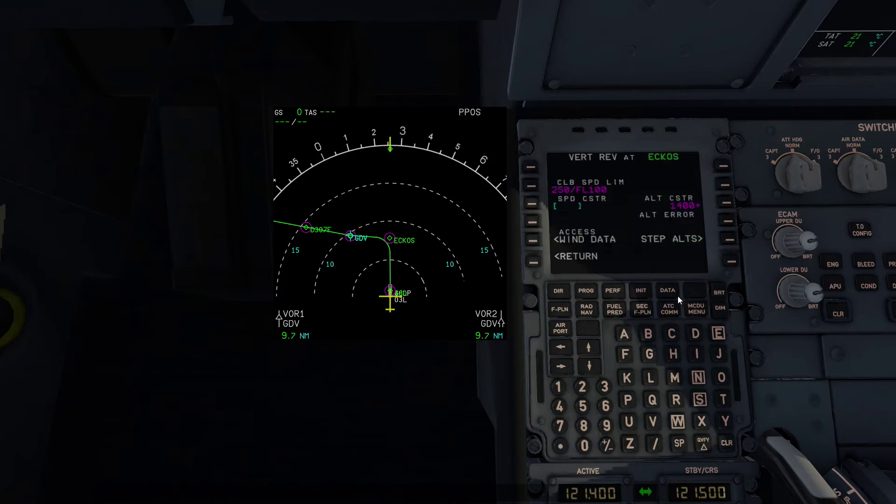
left_click(726, 442)
left_click(725, 205)
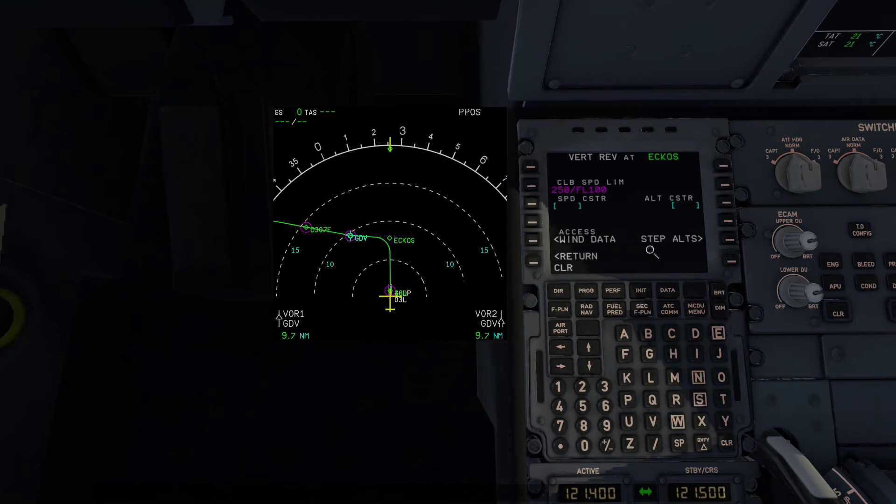
left_click(533, 264)
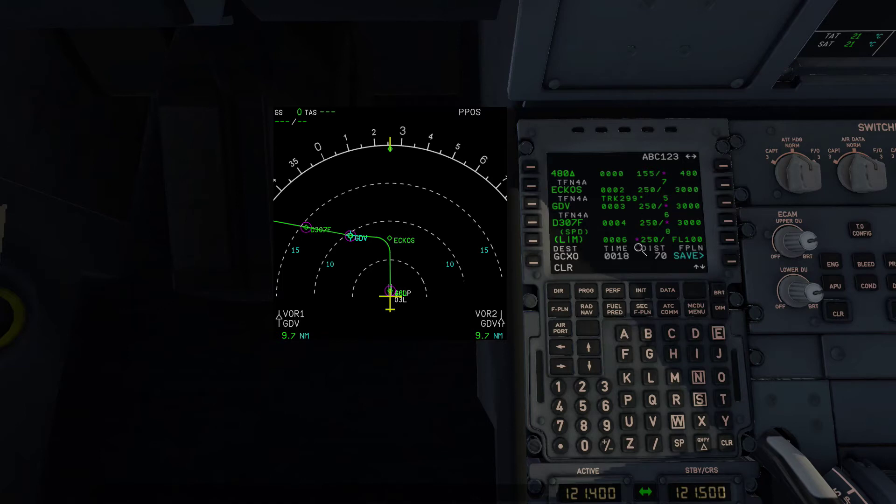
Reopen ECKOS VERT REV and remove the leftover CLR from the scratchpad.
left_click(724, 186)
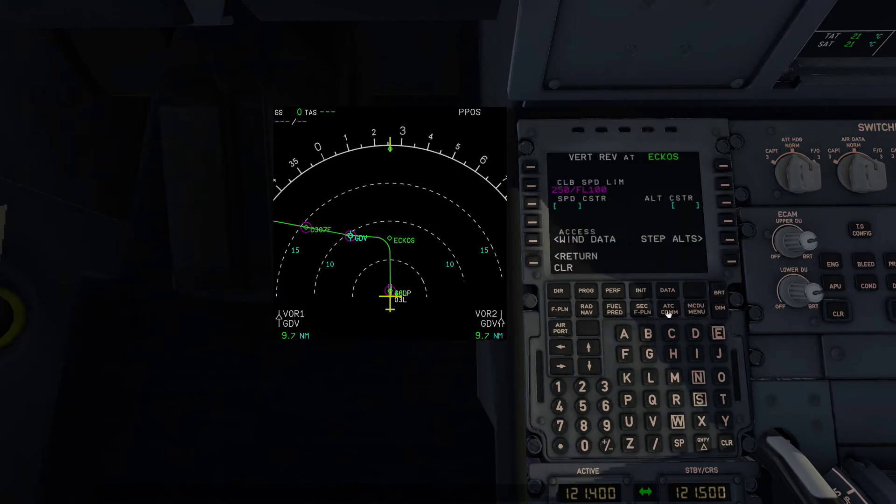
left_click(532, 261)
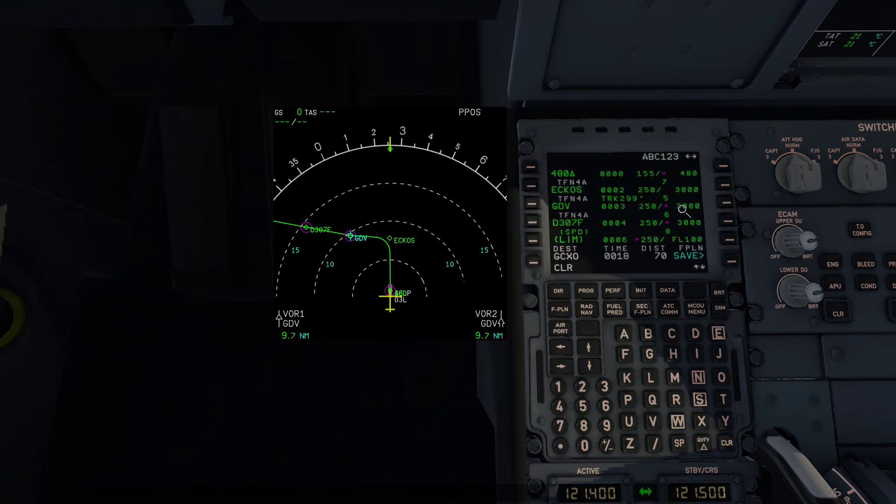
left_click(724, 187)
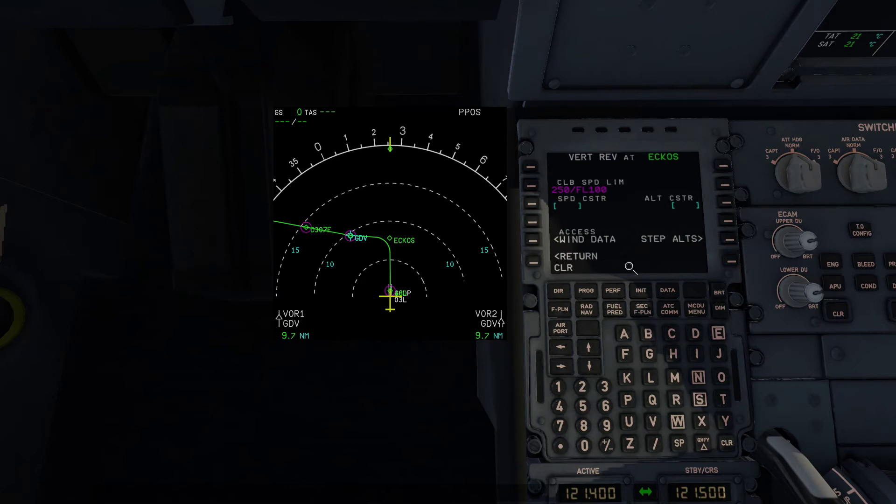
left_click(727, 443)
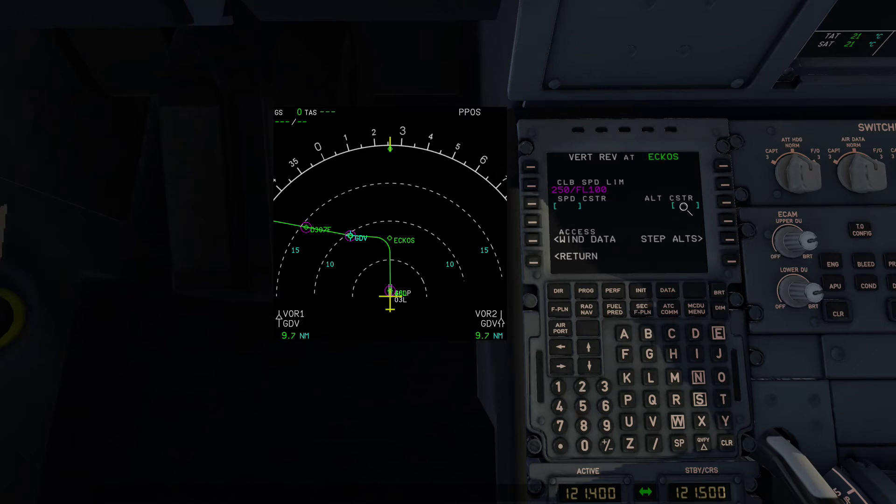
left_click(532, 262)
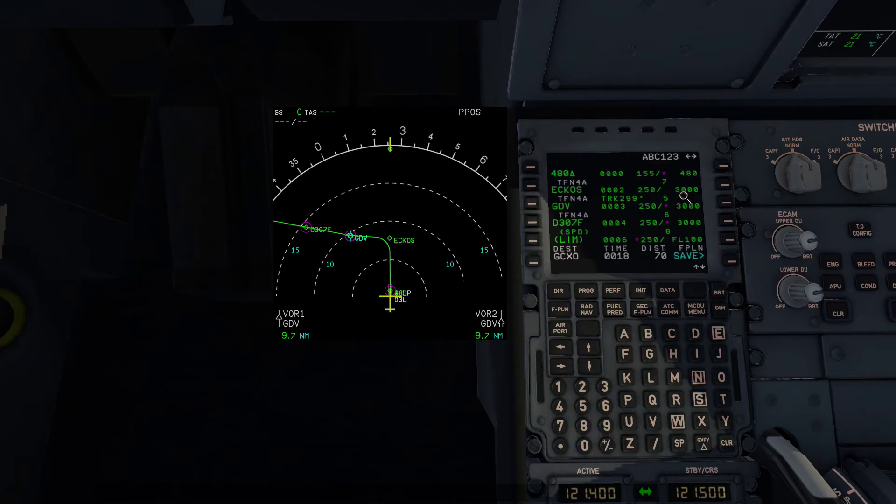
Enter 2800 as the ECKOS altitude constraint and return to the flight plan.
left_click(725, 187)
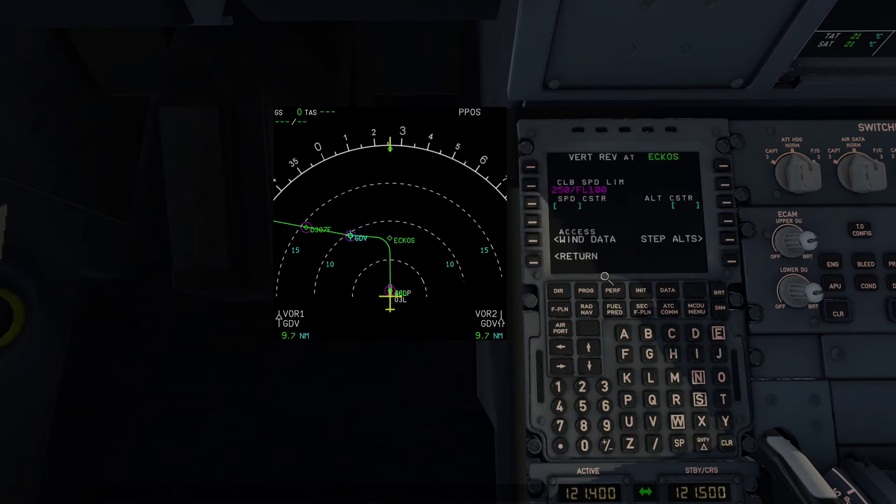
left_click(581, 386)
left_click(584, 426)
left_click(724, 203)
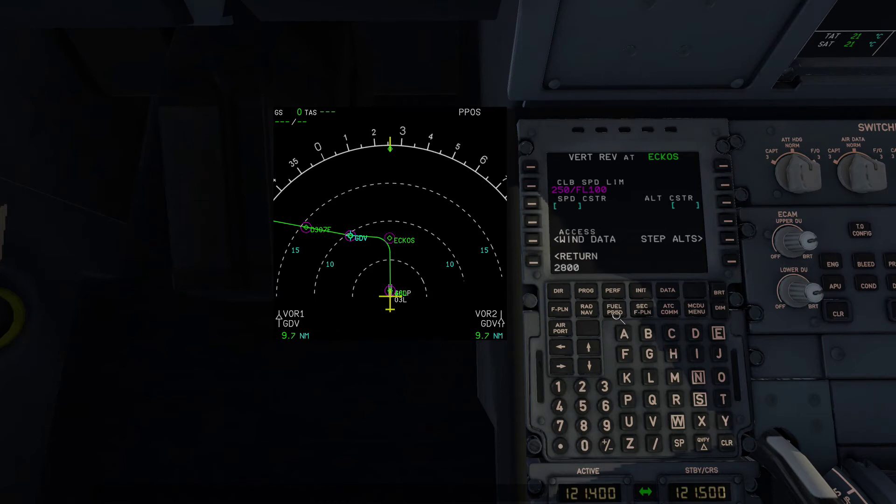
left_click(532, 262)
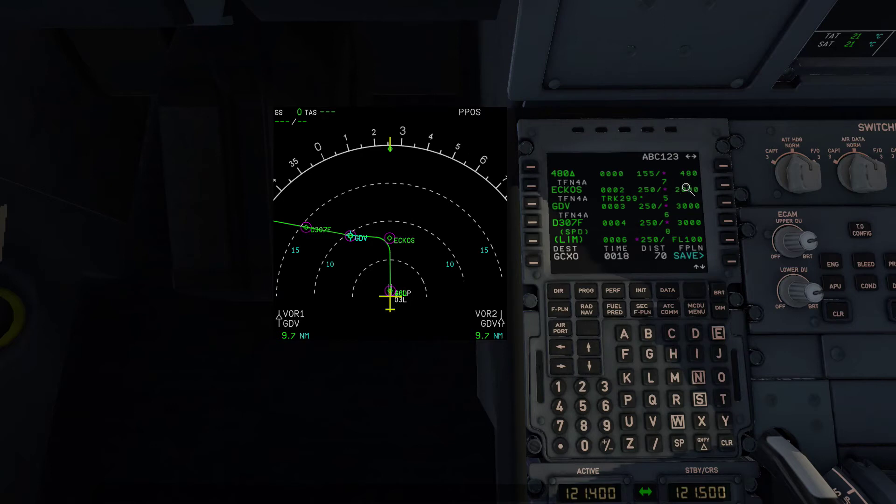
Set the ECKOS altitude constraint to 1400+ and return to the flight plan.
left_click(703, 190)
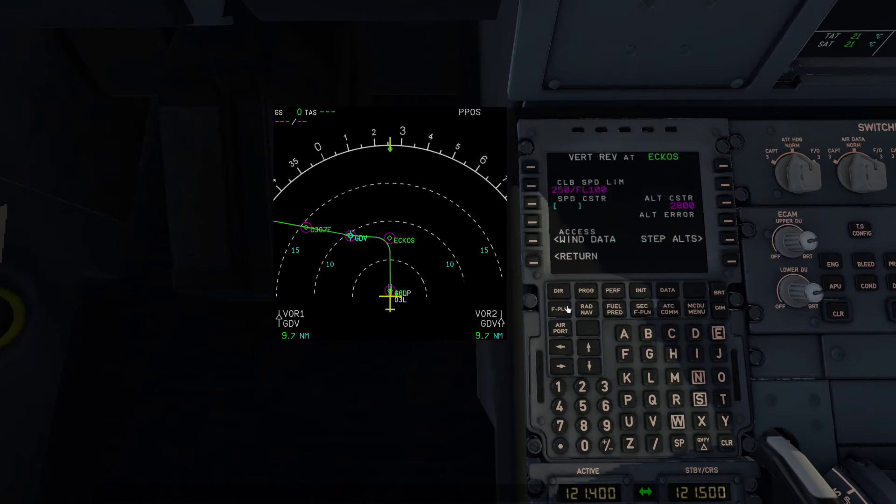
left_click(565, 387)
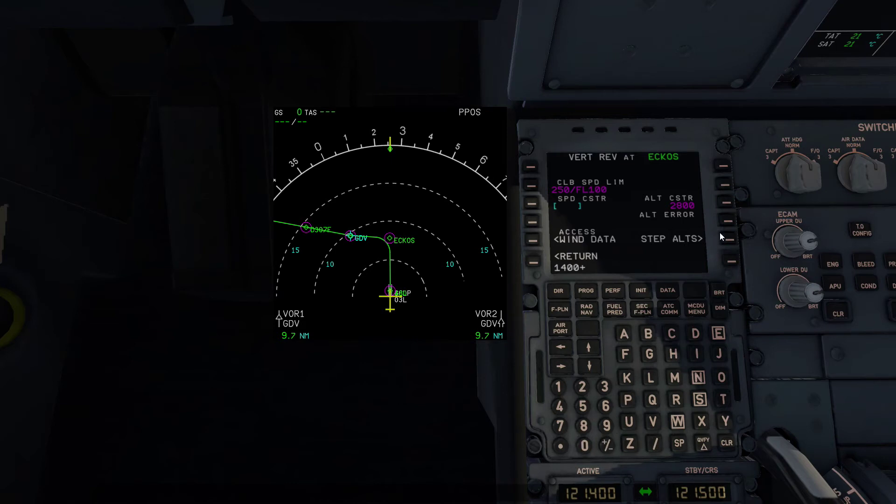
left_click(726, 203)
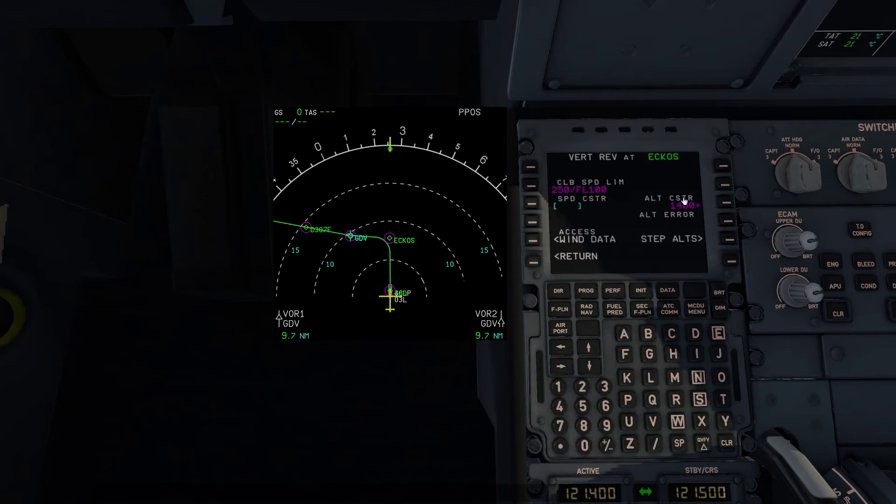
left_click(532, 263)
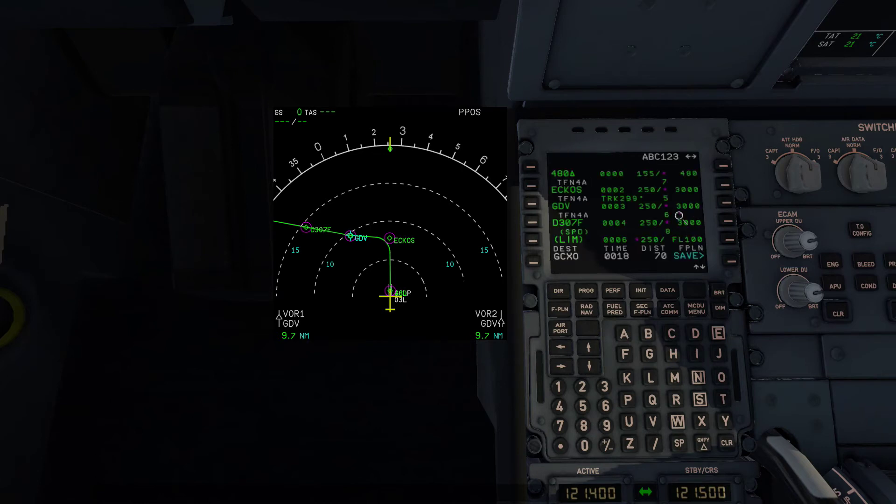
Replace the ECKOS altitude constraint with 3200- and return to the flight plan.
left_click(722, 187)
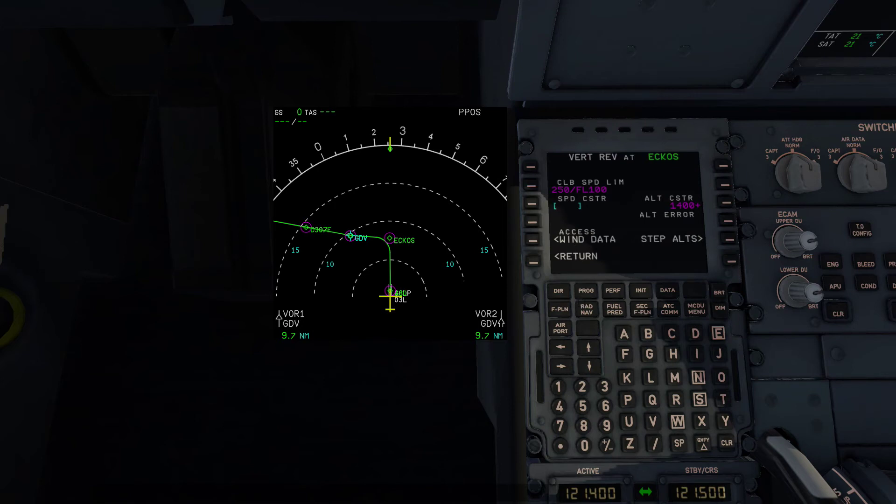
left_click(599, 387)
left_click(584, 392)
left_click(724, 203)
left_click(533, 263)
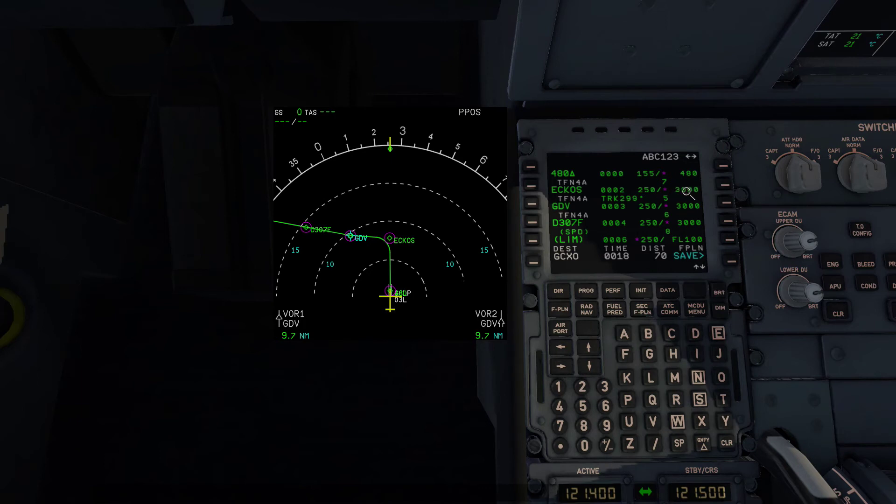
Insert a 2000-3500 altitude window at ECKOS and return to the flight plan.
left_click(722, 184)
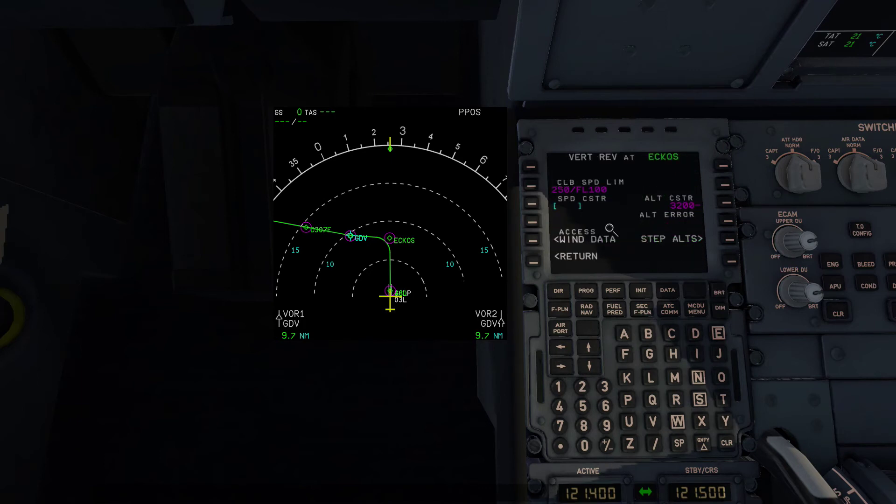
left_click(533, 261)
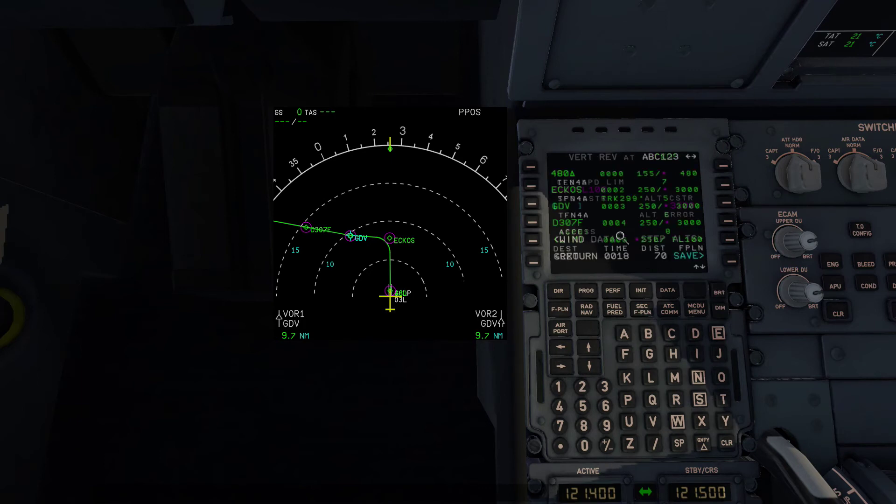
left_click(721, 191)
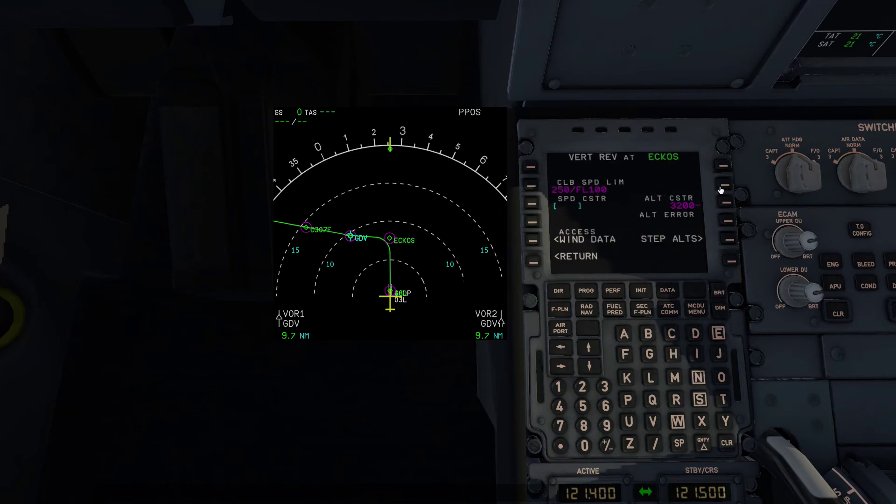
left_click(582, 387)
left_click(581, 450)
left_click(581, 449)
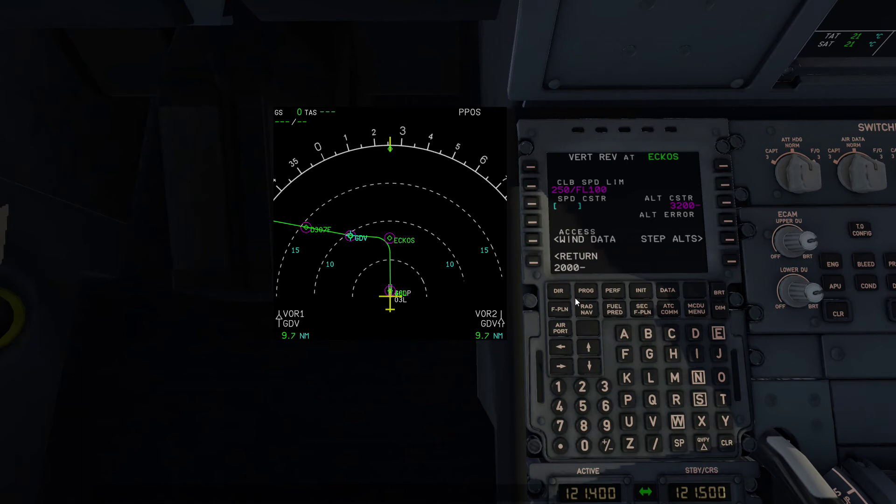
left_click(604, 387)
left_click(582, 406)
left_click(578, 449)
left_click(578, 449)
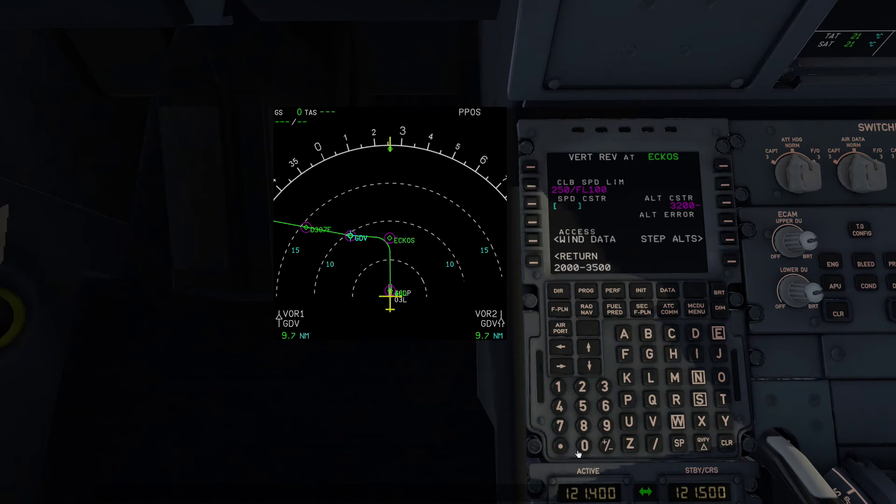
left_click(728, 202)
left_click(534, 262)
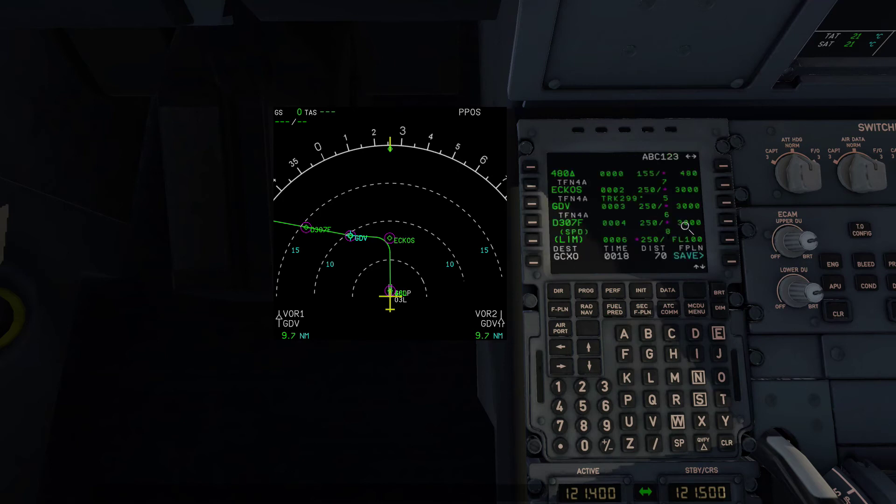
Replace the ECKOS altitude window with 2000-2800, fixing an extra trailing zero.
left_click(721, 186)
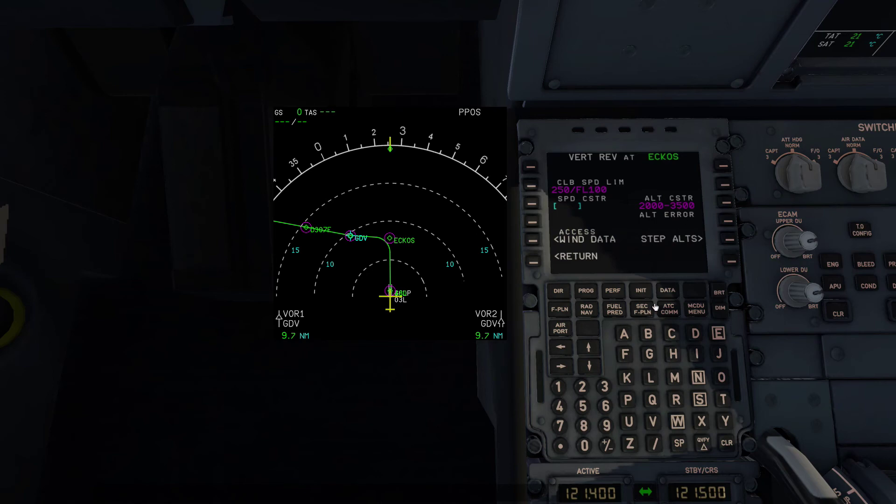
left_click(582, 387)
left_click(582, 387)
left_click(583, 426)
left_click(585, 445)
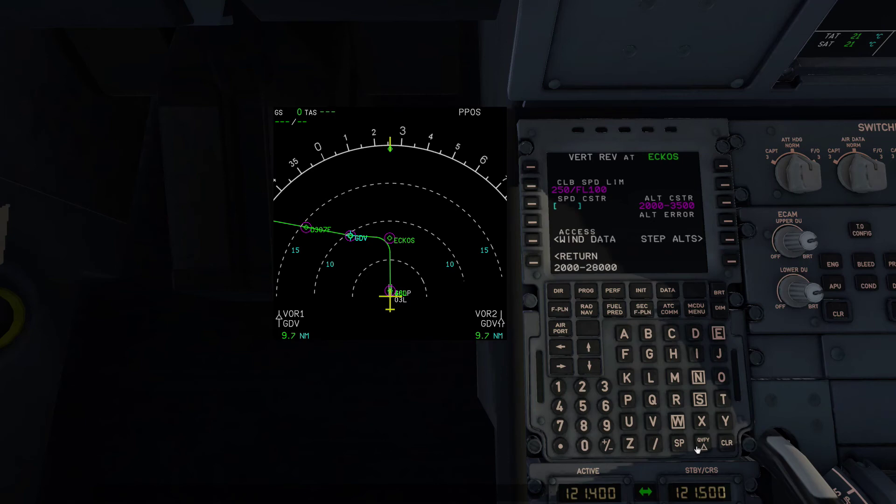
left_click(726, 443)
left_click(721, 206)
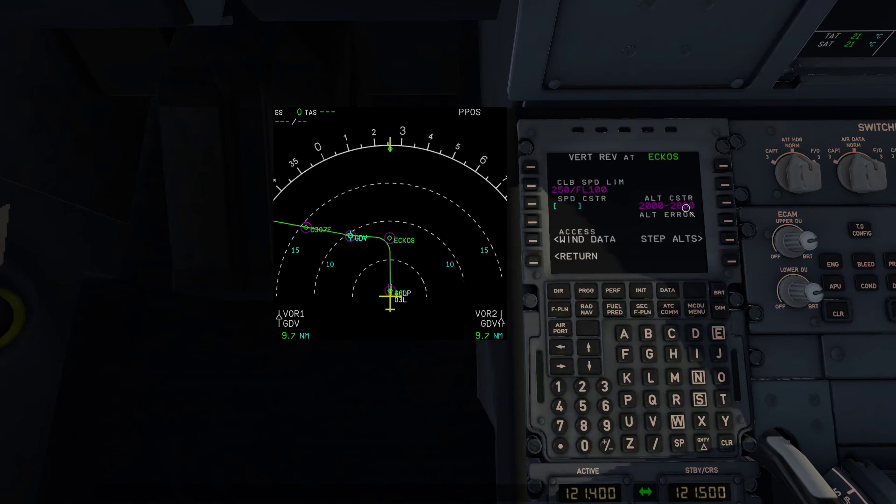
Delete the ECKOS altitude constraint with CLR and empty the scratchpad.
left_click(533, 262)
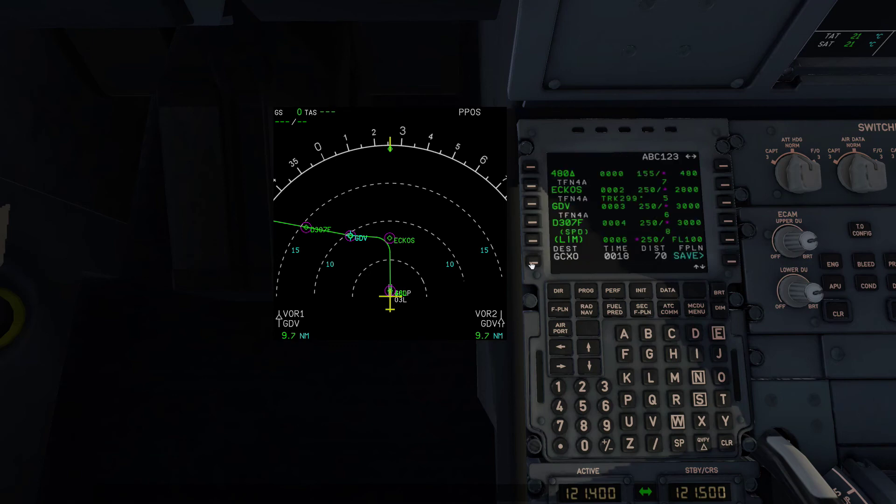
left_click(724, 188)
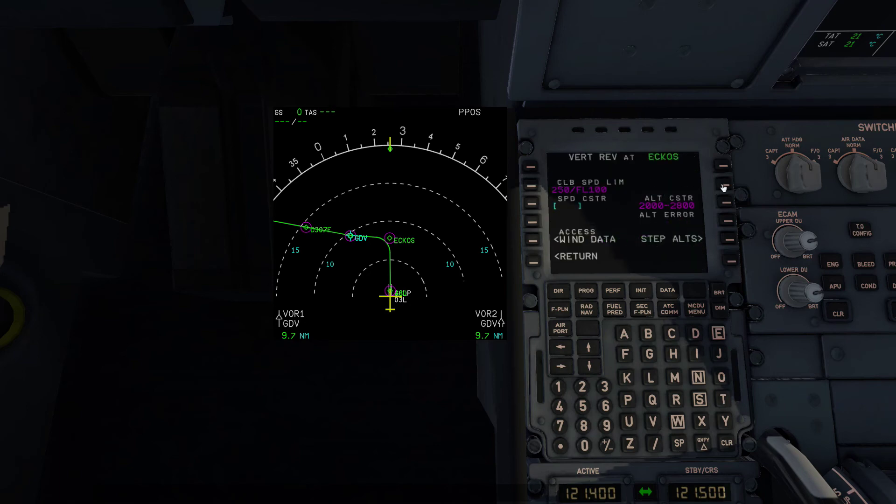
left_click(726, 442)
left_click(726, 205)
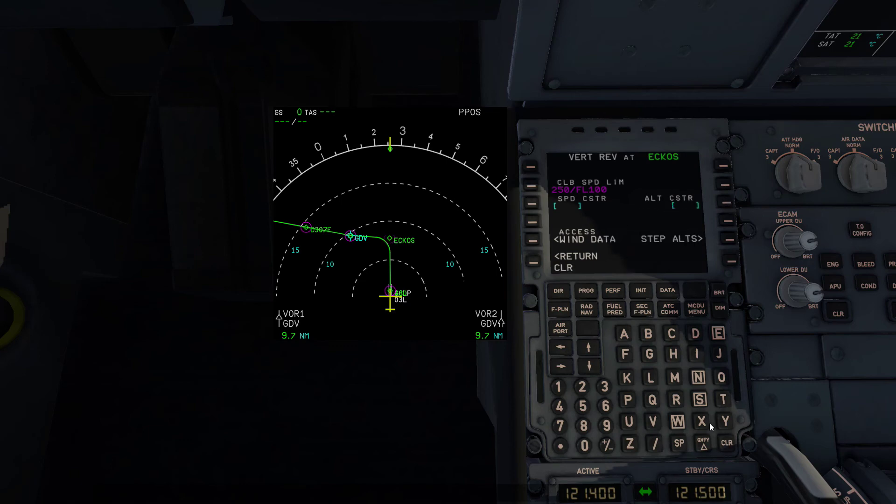
left_click(722, 442)
Key a 2000-3000 altitude entry into the scratchpad, then erase it with CLR.
left_click(586, 385)
left_click(585, 443)
left_click(585, 443)
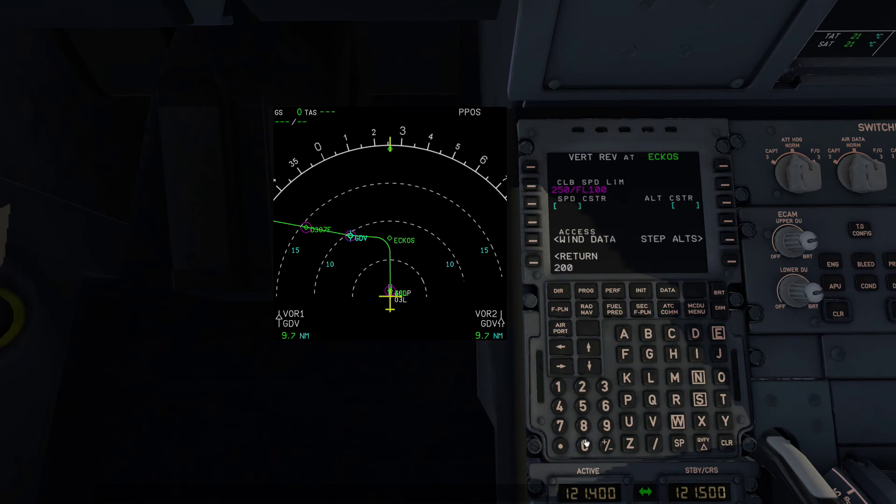
left_click(608, 448)
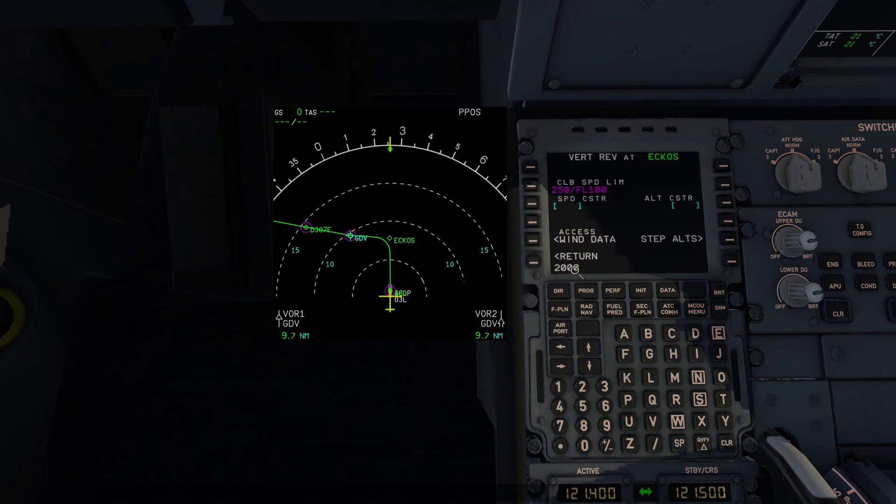
left_click(606, 445)
left_click(604, 387)
left_click(584, 445)
left_click(584, 445)
left_click(584, 445)
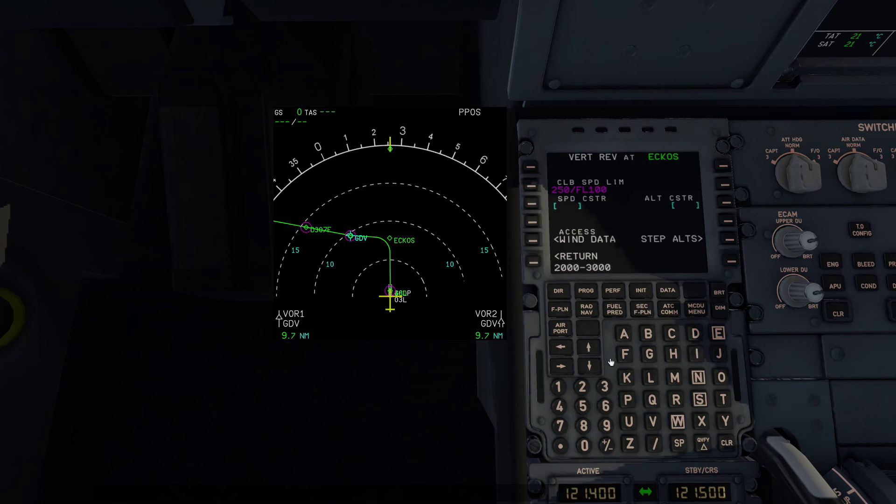
left_click(724, 445)
left_click(724, 444)
left_click(724, 444)
left_click(724, 445)
left_click(725, 444)
left_click(725, 444)
left_click(724, 444)
left_click(723, 445)
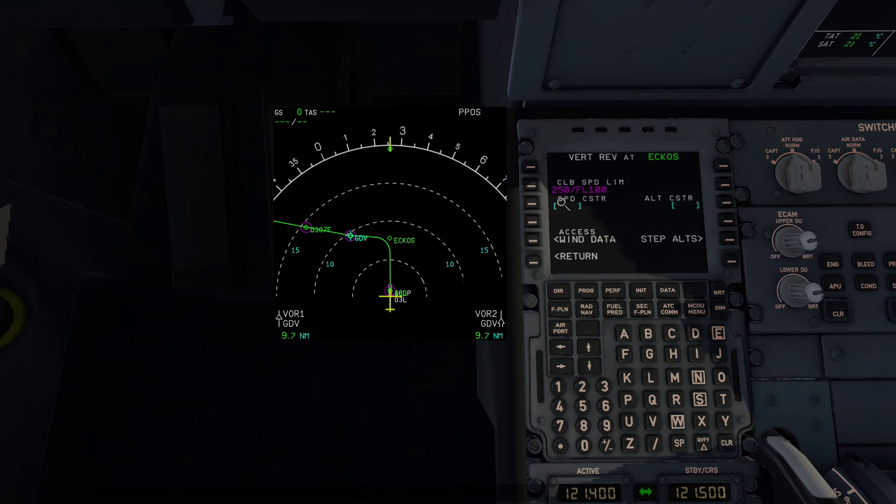
Set a 220 kt speed constraint at ECKOS.
left_click(582, 387)
left_click(582, 386)
left_click(584, 446)
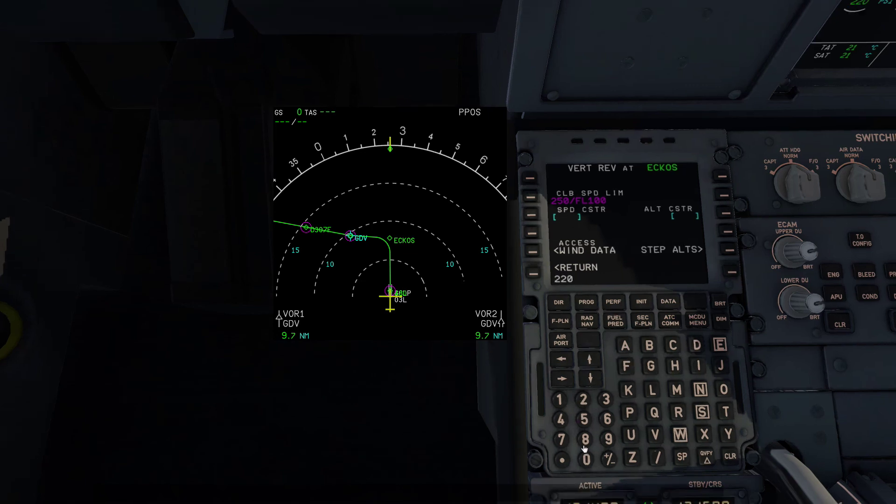
left_click(533, 219)
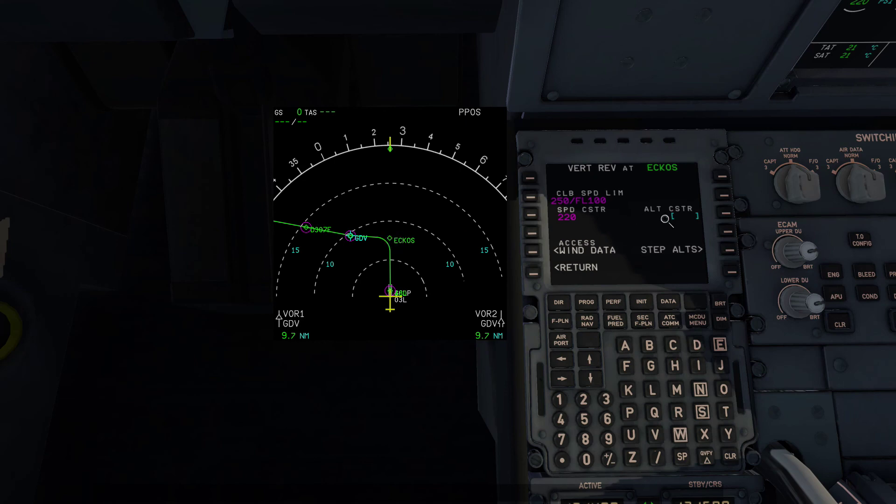
Set the ECKOS altitude constraint to 1400+ and check it on the flight plan.
left_click(559, 399)
left_click(561, 419)
left_click(586, 459)
left_click(586, 460)
left_click(609, 458)
left_click(726, 213)
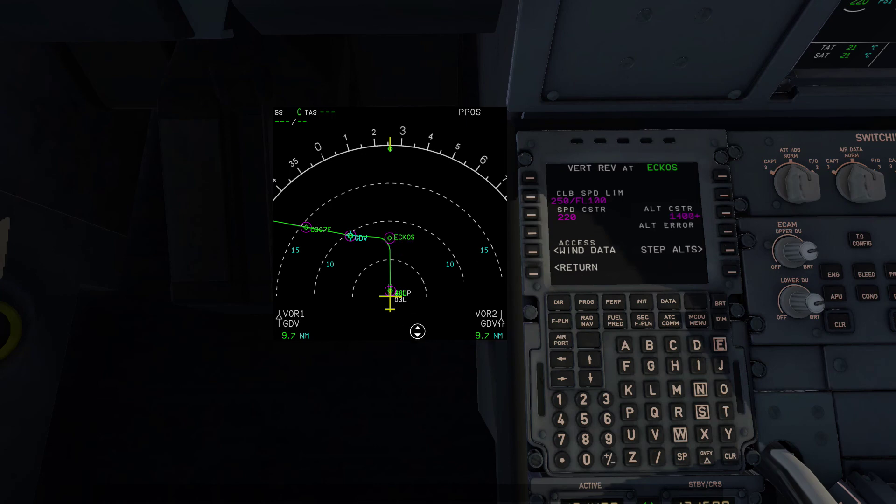
left_click(534, 275)
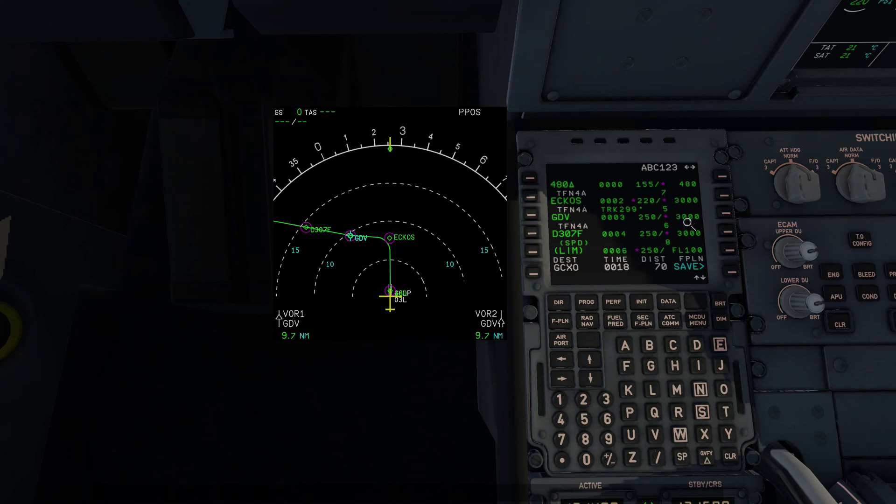
left_click(722, 199)
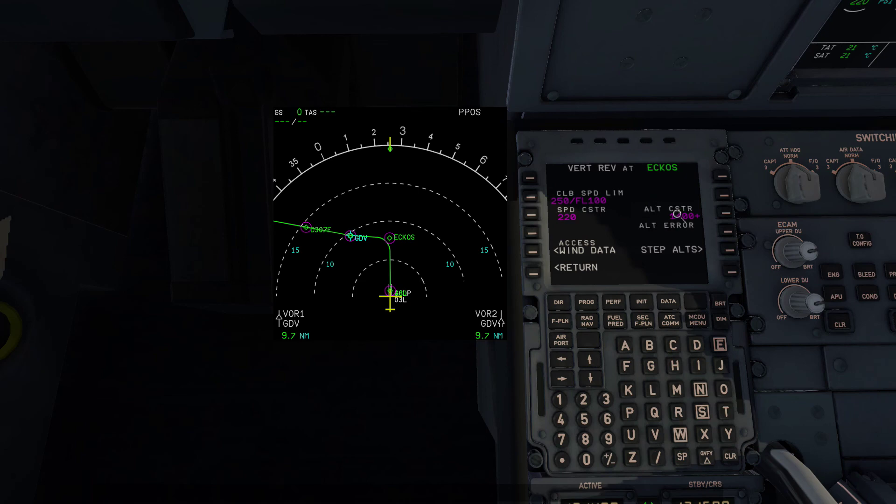